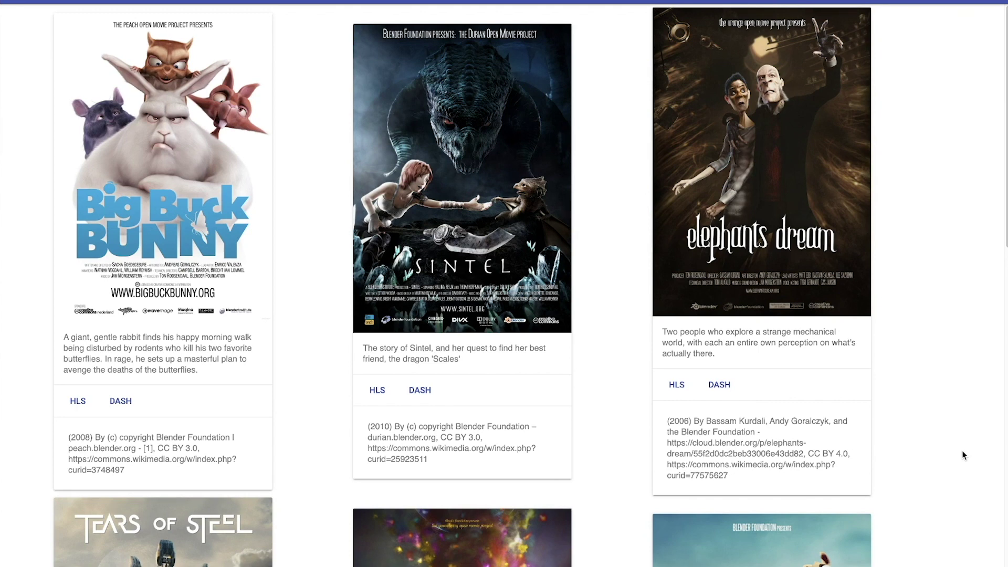
- Open the browser console listing each movie's logged catalogue entry and poster URL
{"action": "key", "text": "F12"}
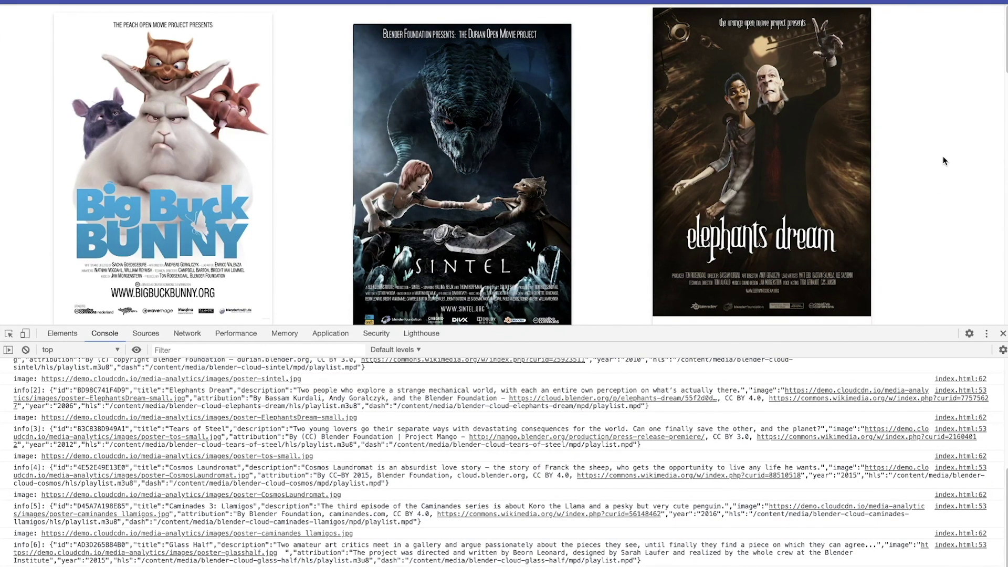
{"action": "scroll", "coordinate": [943, 160], "scroll_direction": "down", "scroll_amount": 5}
{"action": "scroll", "coordinate": [943, 159], "scroll_direction": "down", "scroll_amount": 5}
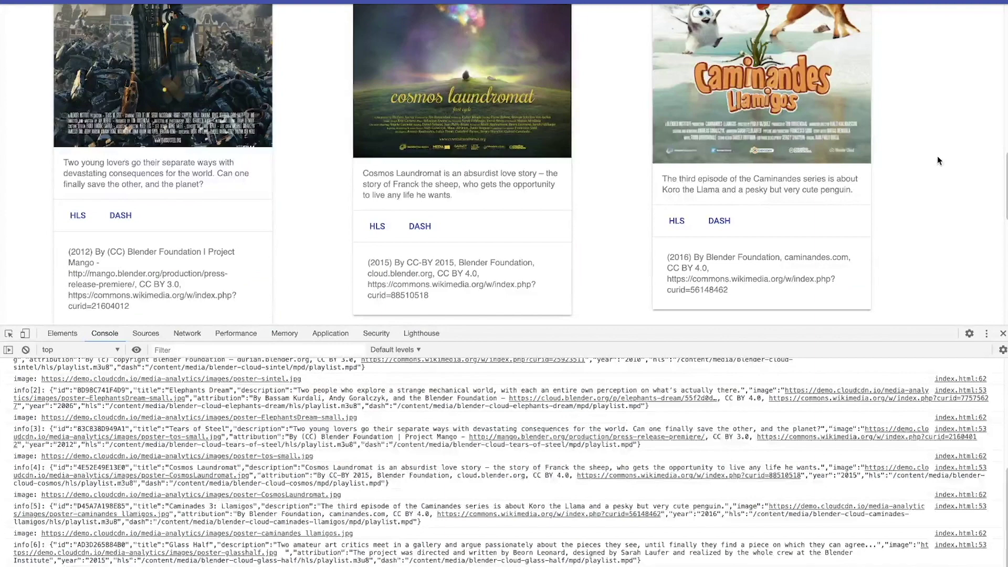
- Stream Caminandes 3: Llamigos as HLS, click through its preroll ad, and mute playback
{"action": "left_click", "coordinate": [677, 221]}
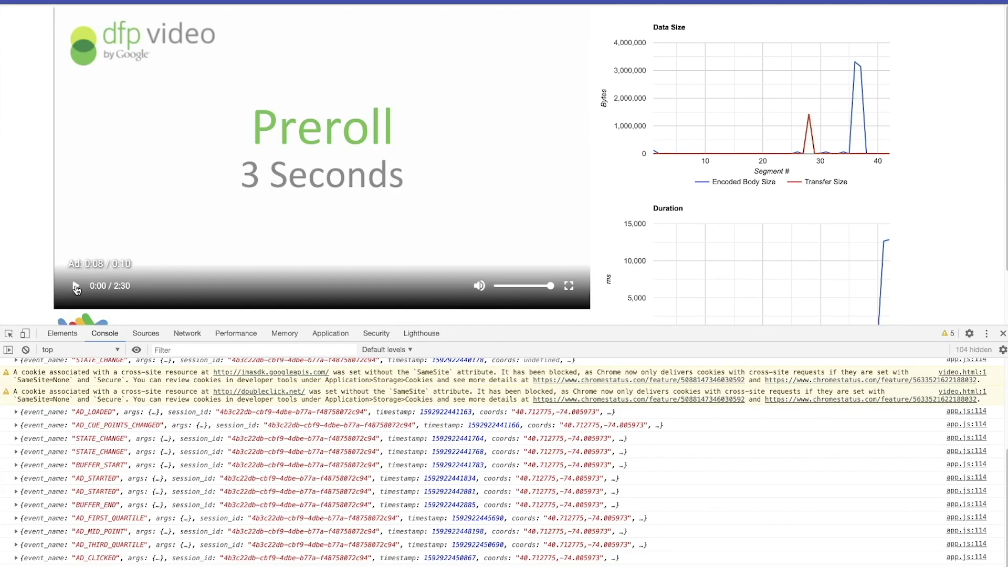
{"action": "left_click", "coordinate": [76, 288]}
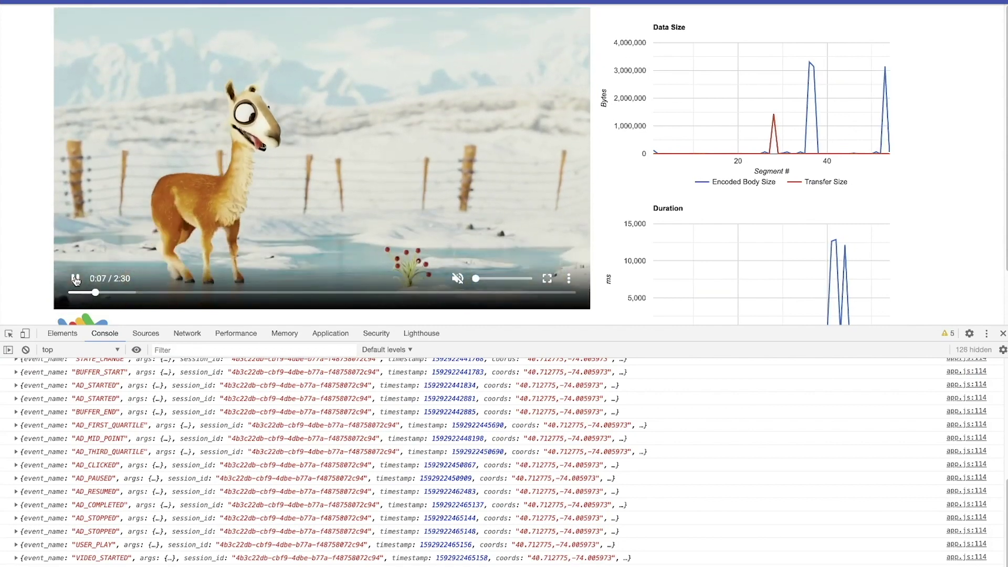
{"action": "key", "text": "m"}
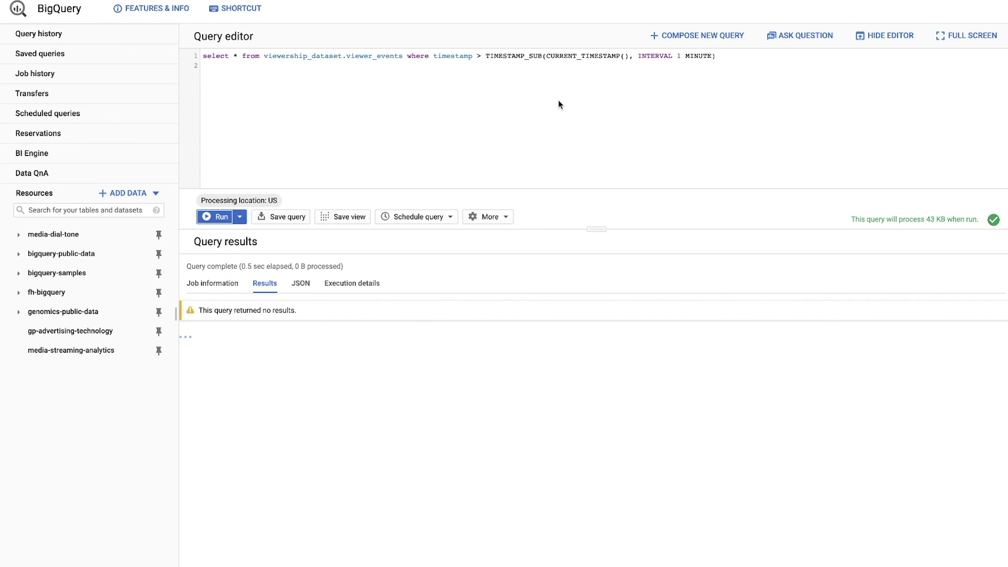
- Run the last-minute viewer_events query to list events like AD_STARTED and USER_MUTE
{"action": "left_click", "coordinate": [222, 217]}
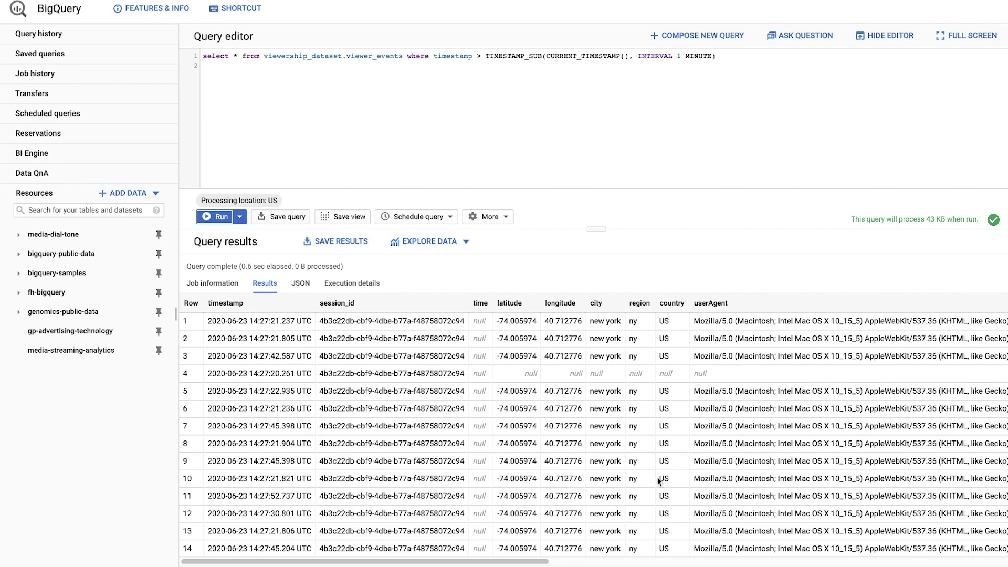
{"action": "scroll", "coordinate": [658, 481], "scroll_direction": "down", "scroll_amount": 4}
{"action": "scroll", "coordinate": [658, 481], "scroll_direction": "down", "scroll_amount": 4}
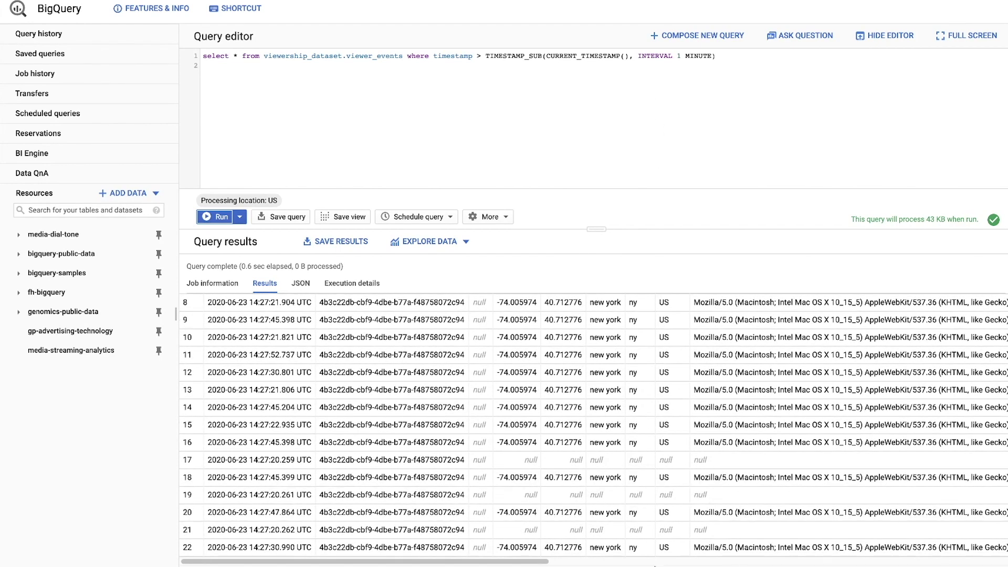
{"action": "left_click_drag", "start_coordinate": [536, 563], "coordinate": [757, 563]}
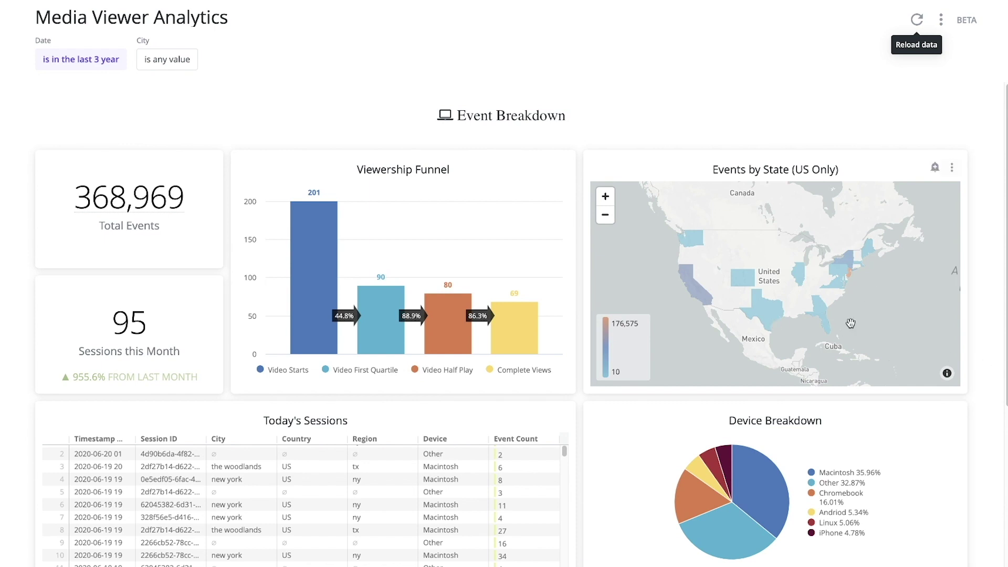
{"action": "scroll", "coordinate": [994, 350], "scroll_direction": "down", "scroll_amount": 3}
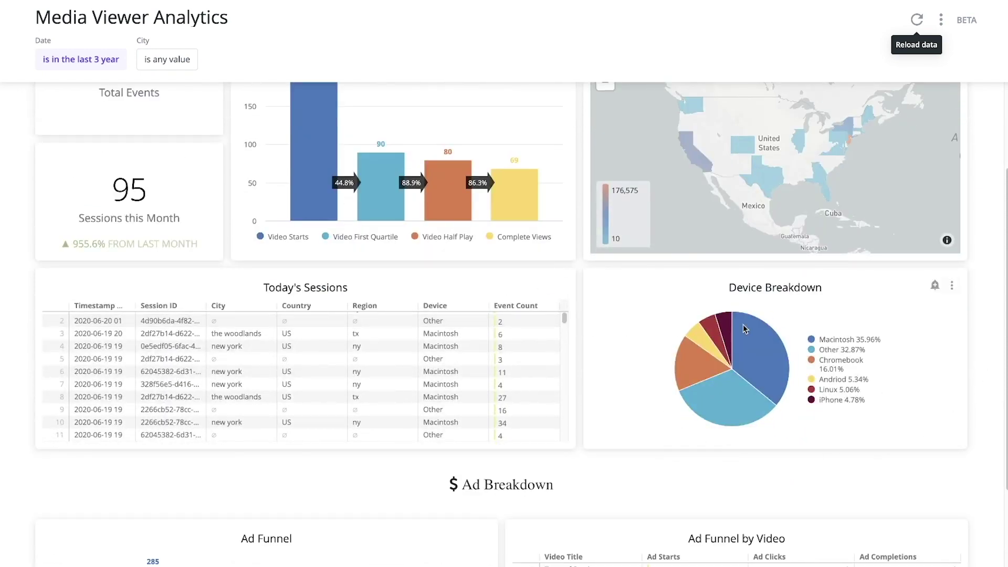
{"action": "scroll", "coordinate": [988, 335], "scroll_direction": "down", "scroll_amount": 3}
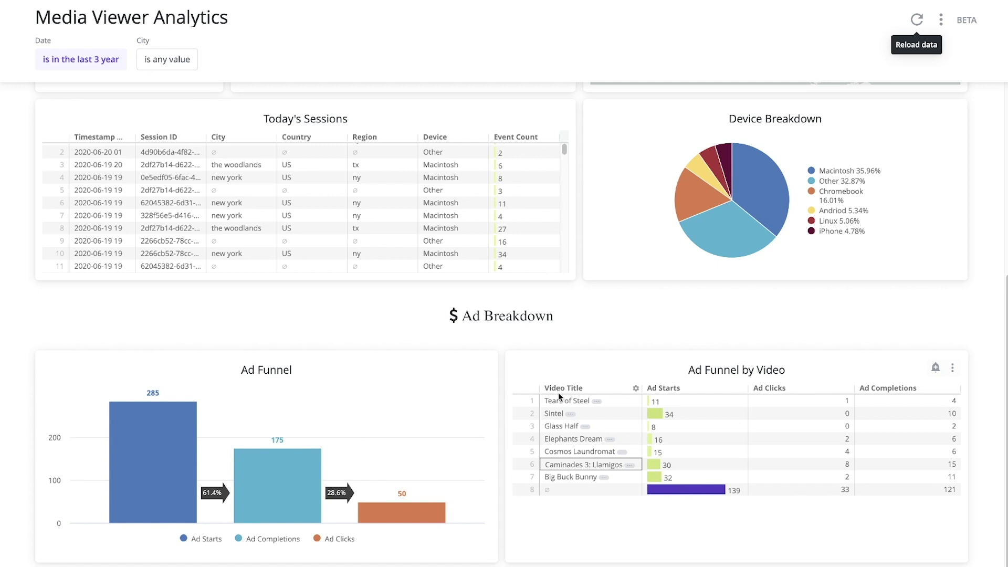
{"action": "mouse_move", "coordinate": [579, 413]}
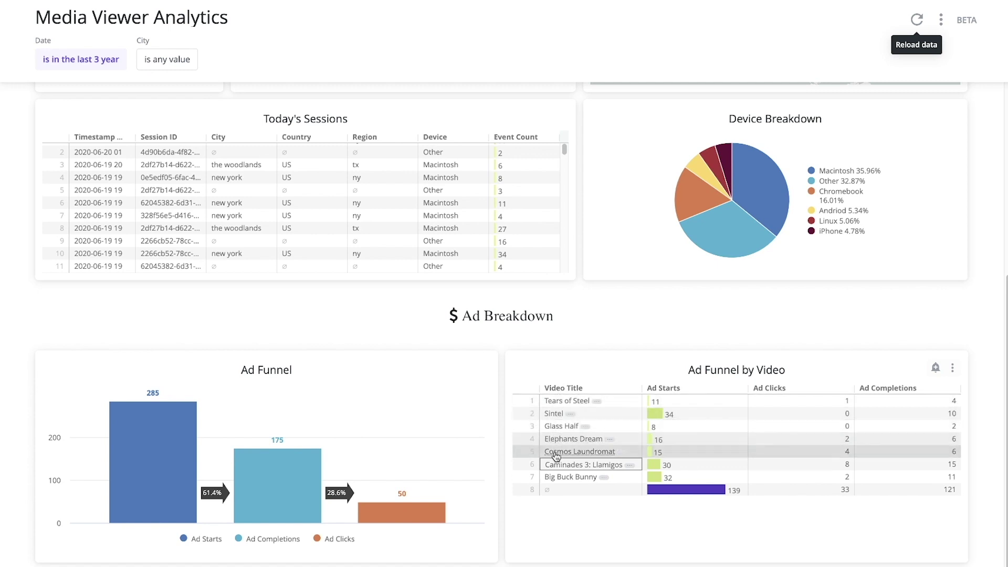
- Open the Links menu on the Sintel row of the Ad Funnel by Video table
{"action": "left_click", "coordinate": [555, 414]}
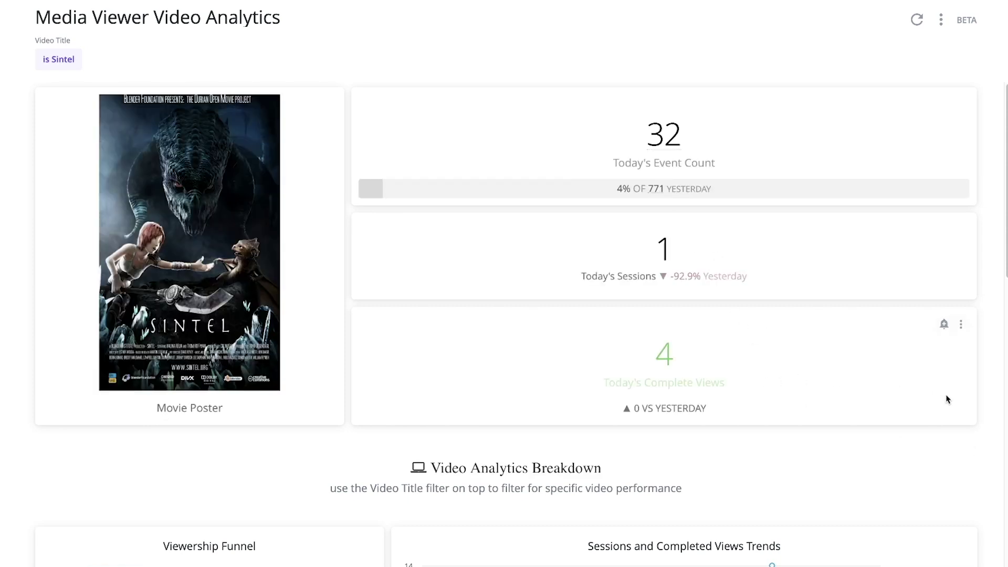
{"action": "scroll", "coordinate": [973, 402], "scroll_direction": "down", "scroll_amount": 4}
{"action": "scroll", "coordinate": [973, 403], "scroll_direction": "down", "scroll_amount": 4}
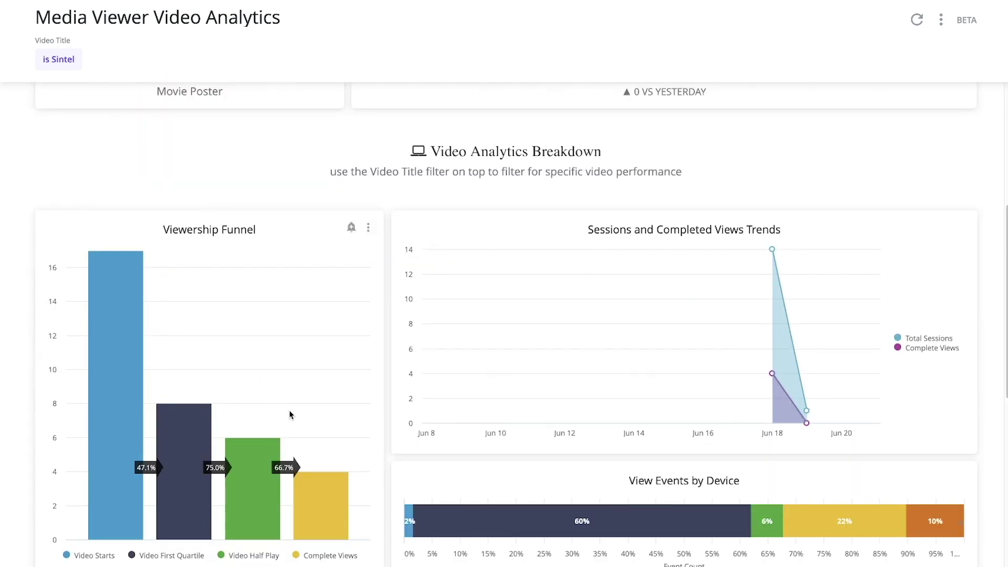
{"action": "scroll", "coordinate": [976, 425], "scroll_direction": "down", "scroll_amount": 4}
{"action": "scroll", "coordinate": [977, 425], "scroll_direction": "down", "scroll_amount": 4}
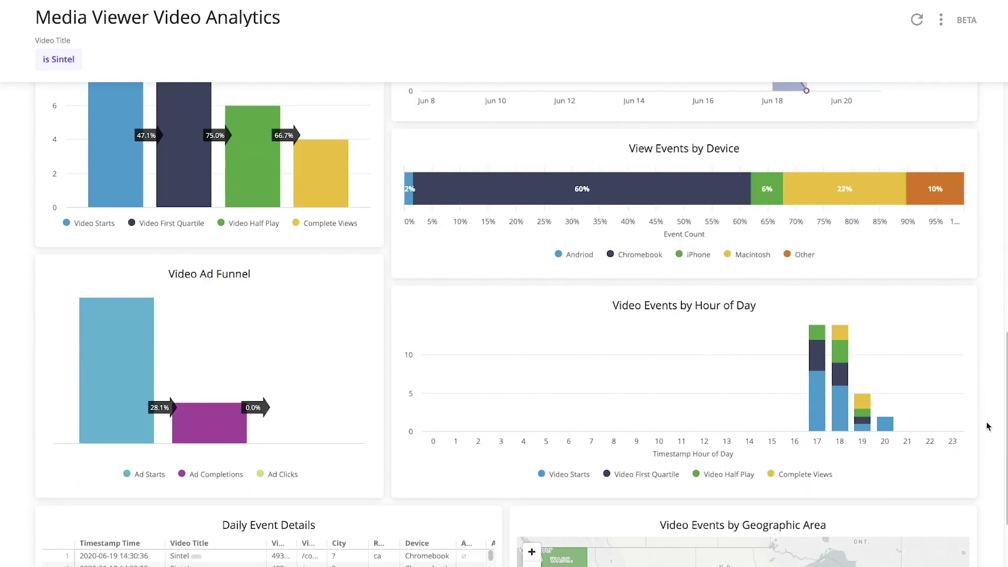
{"action": "scroll", "coordinate": [968, 415], "scroll_direction": "down", "scroll_amount": 3}
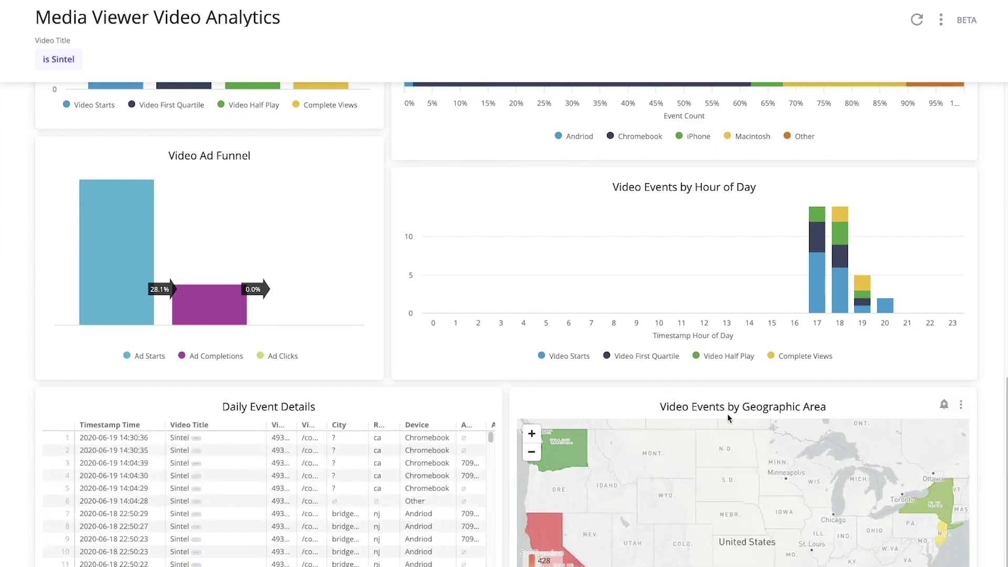
{"action": "scroll", "coordinate": [999, 477], "scroll_direction": "down", "scroll_amount": 2}
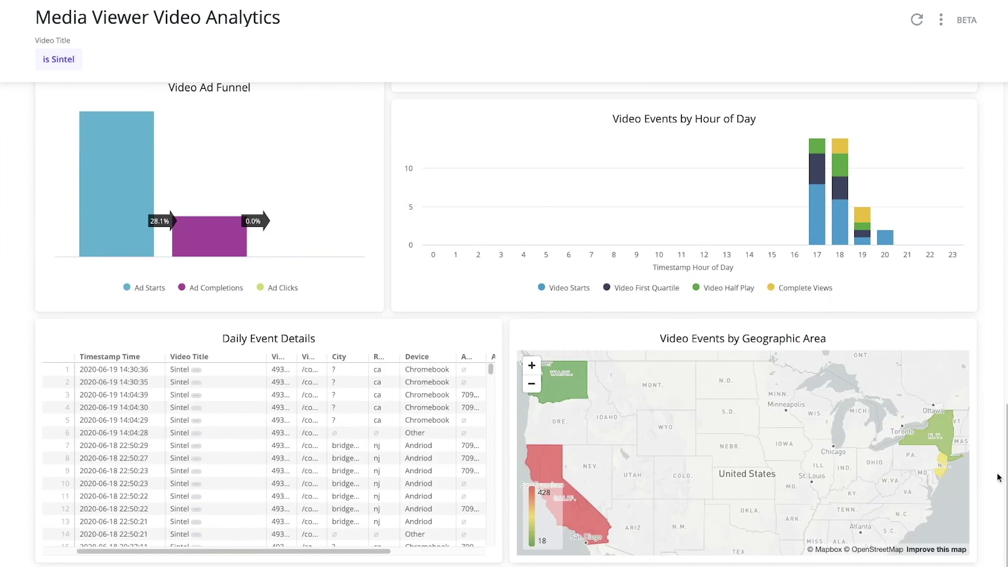